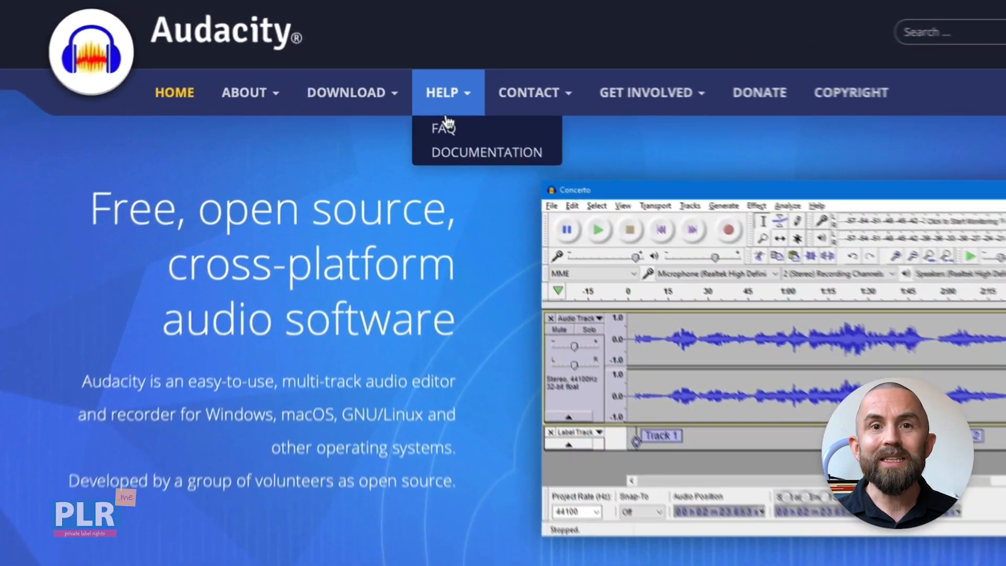
{"action": "mouse_move", "coordinate": [379, 75]}
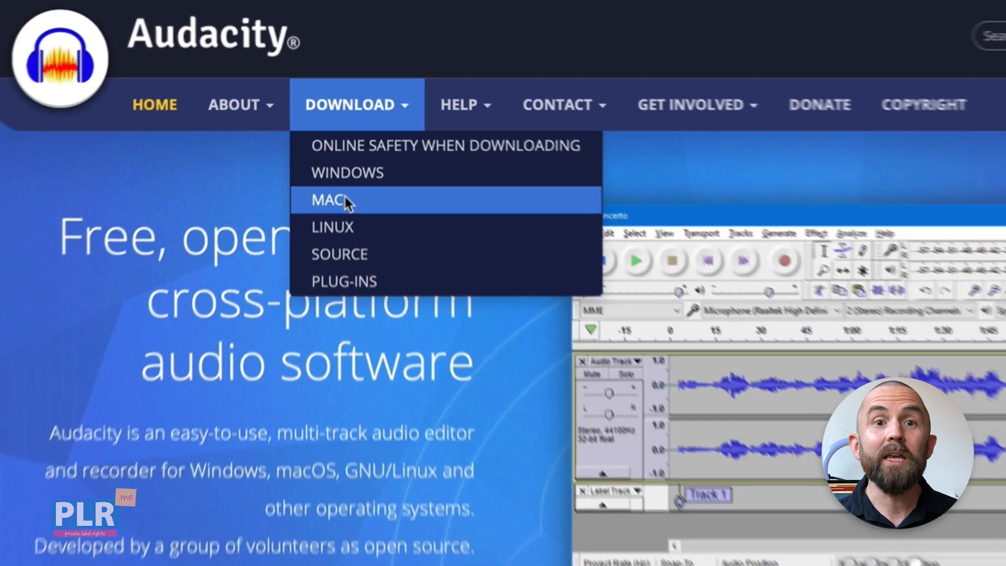
{"action": "left_click", "coordinate": [347, 207]}
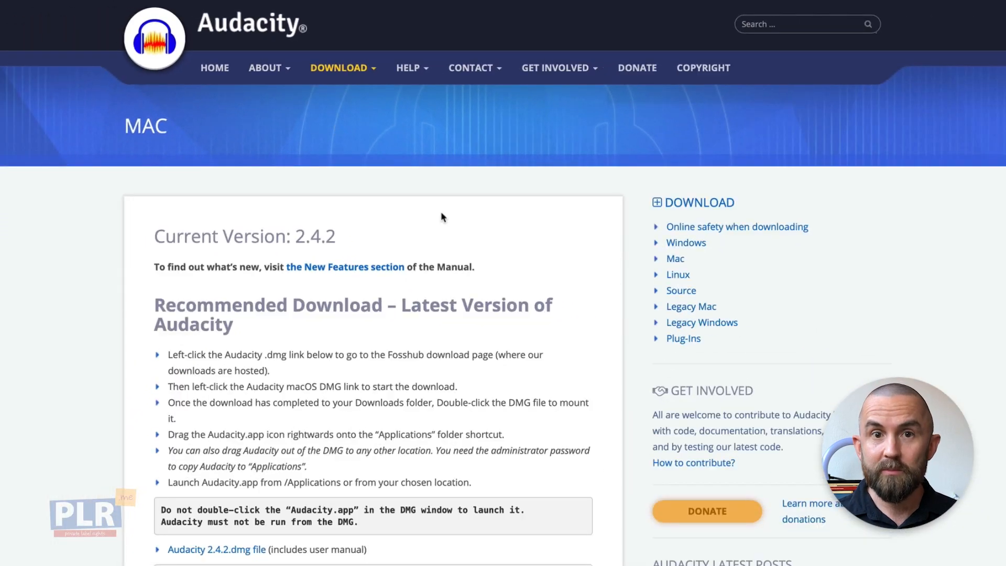
{"action": "scroll", "coordinate": [441, 212], "scroll_direction": "down", "scroll_amount": 1}
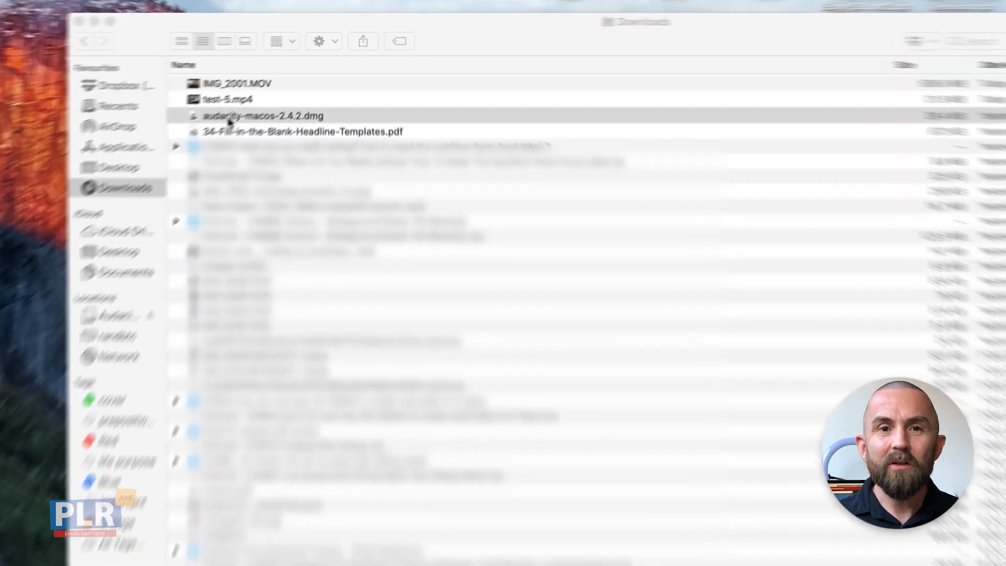
{"action": "left_click", "coordinate": [263, 99]}
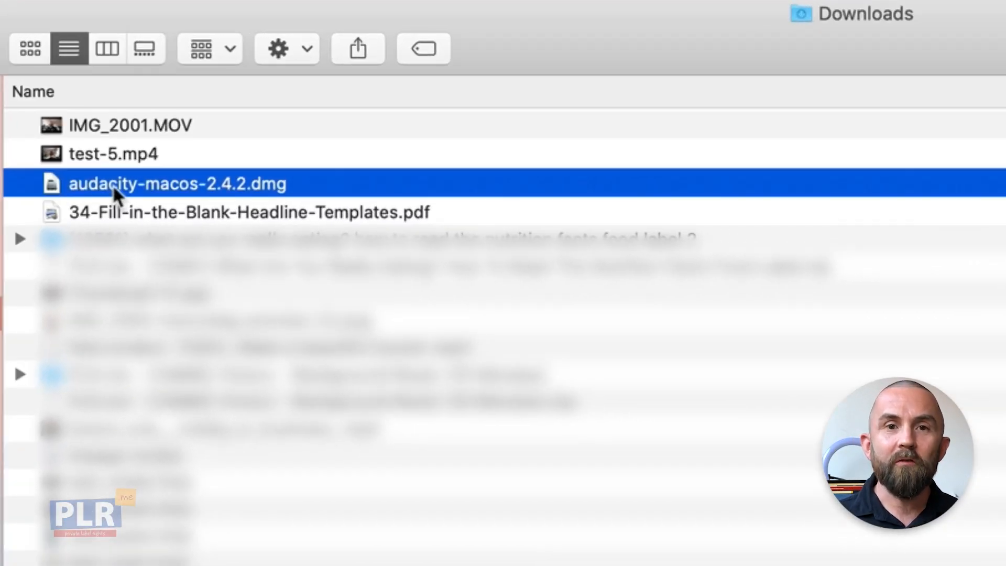
{"action": "double_click", "coordinate": [113, 185]}
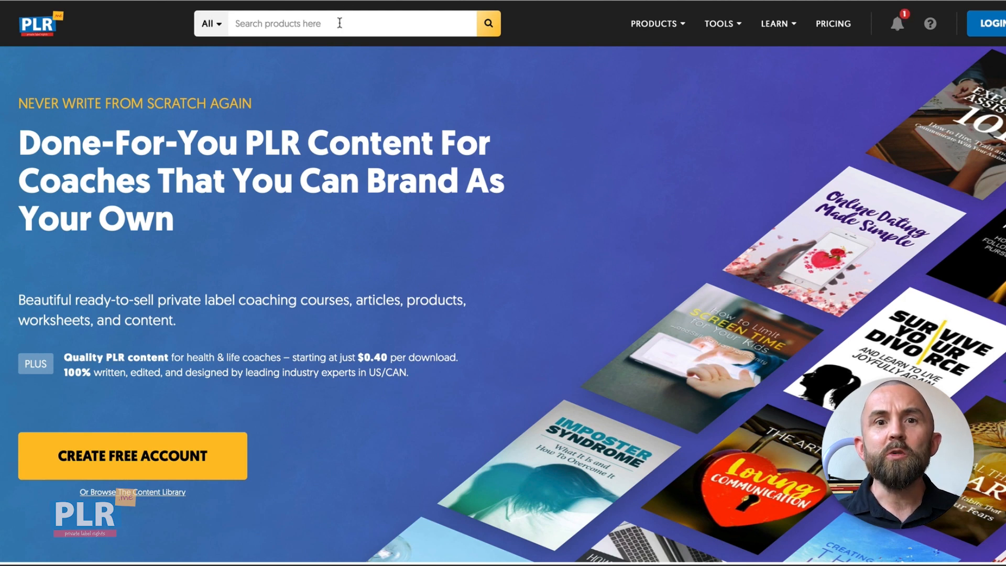
Step: On PLR.me, search the Affirmation Reflections category for "mindful" and download "I Am Mindful Of Each Moment"
{"action": "type", "text": "mindful"}
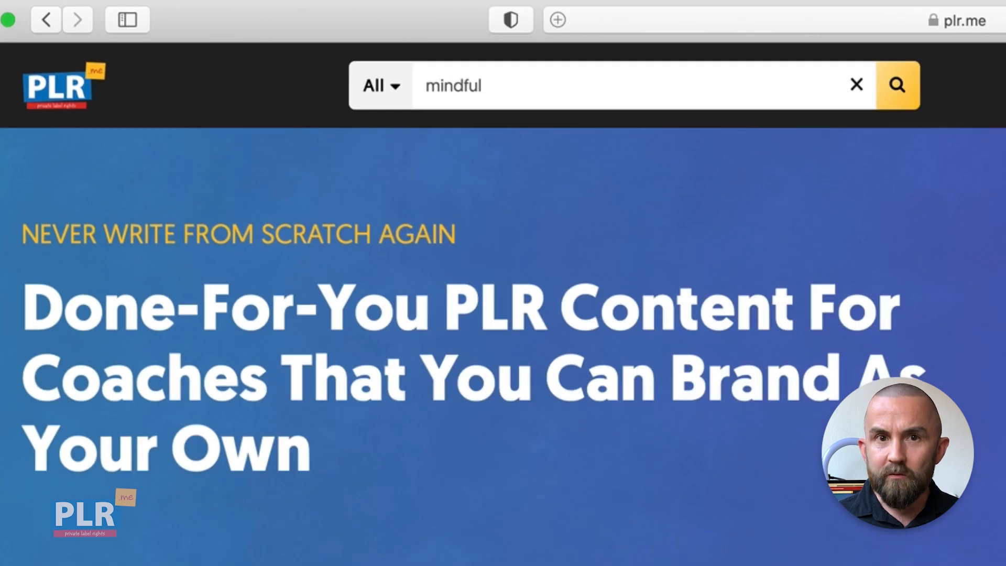
{"action": "left_click", "coordinate": [395, 188]}
{"action": "left_click", "coordinate": [449, 376]}
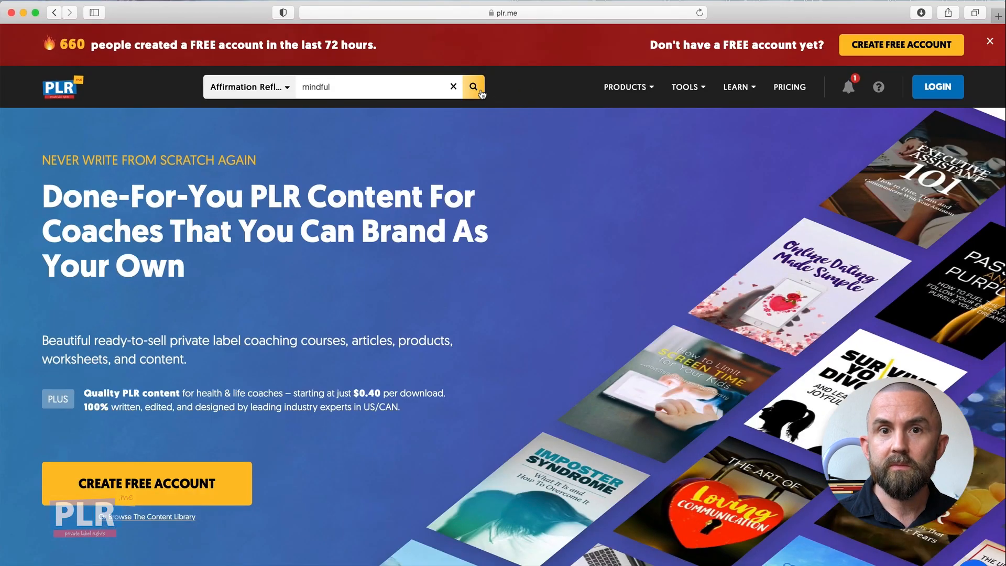
{"action": "left_click", "coordinate": [474, 87]}
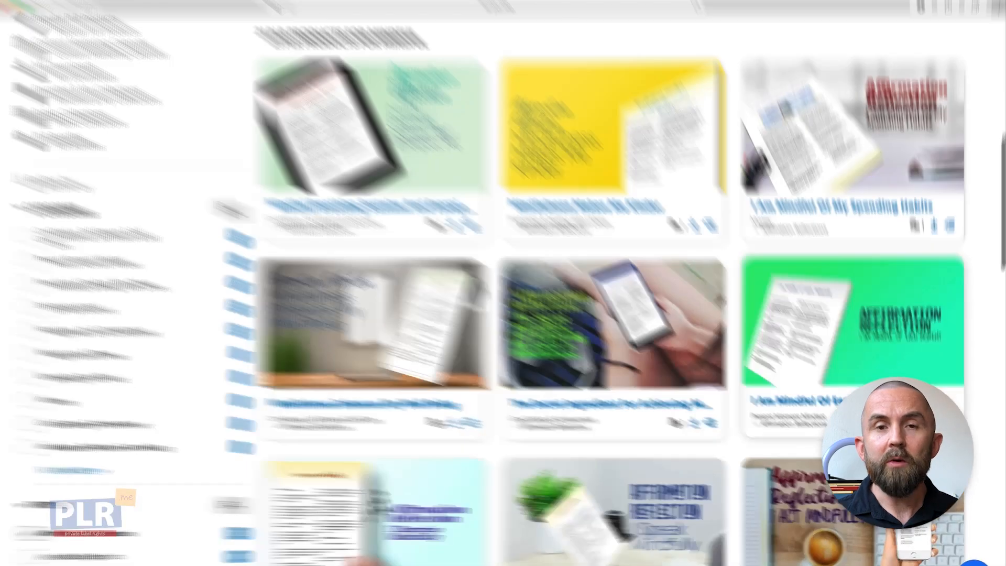
{"action": "left_click", "coordinate": [924, 339]}
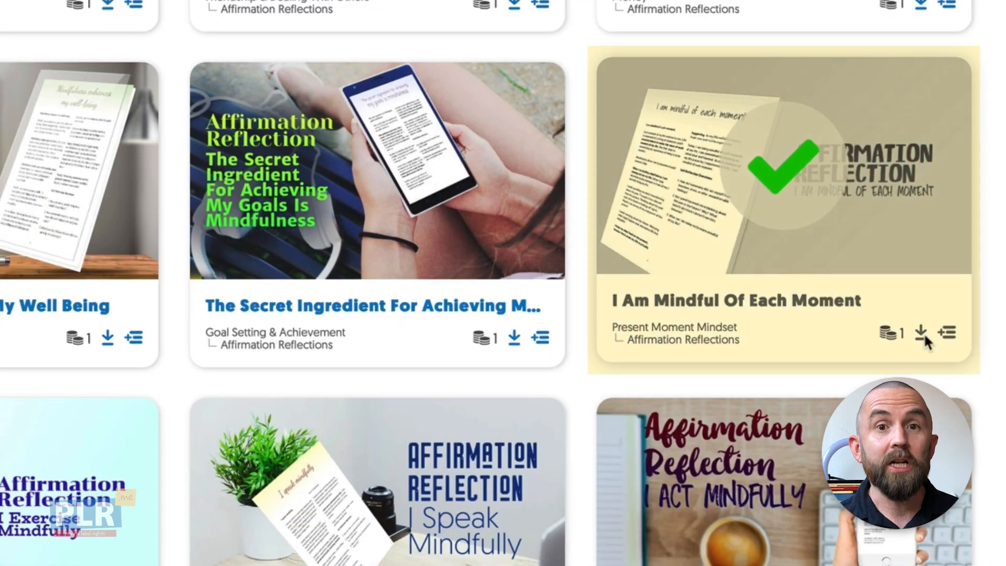
Step: Search the Audios category for "mindful" and browse to the meditation and relaxation music
{"action": "scroll", "coordinate": [620, 242], "scroll_direction": "up", "scroll_amount": 5}
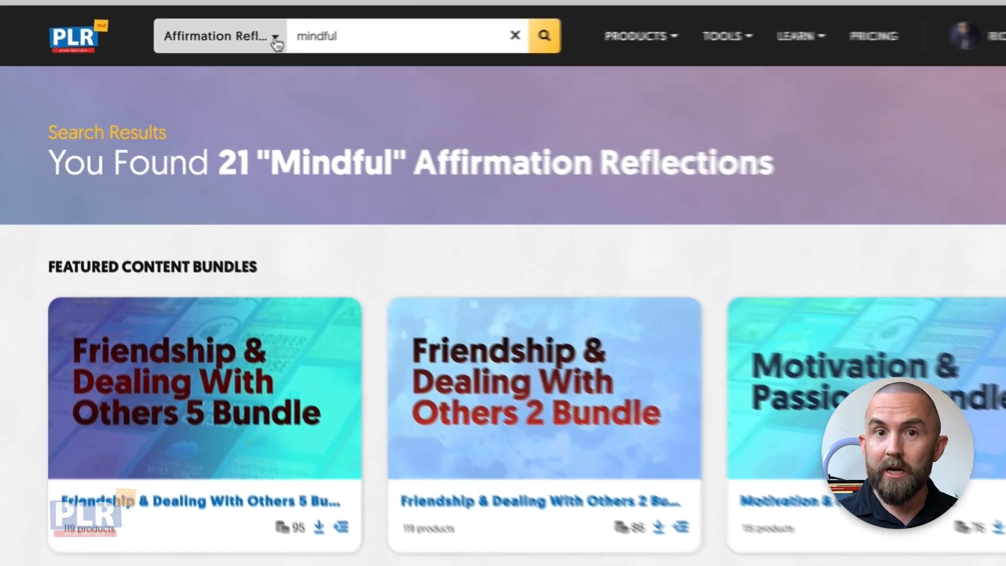
{"action": "left_click", "coordinate": [200, 48]}
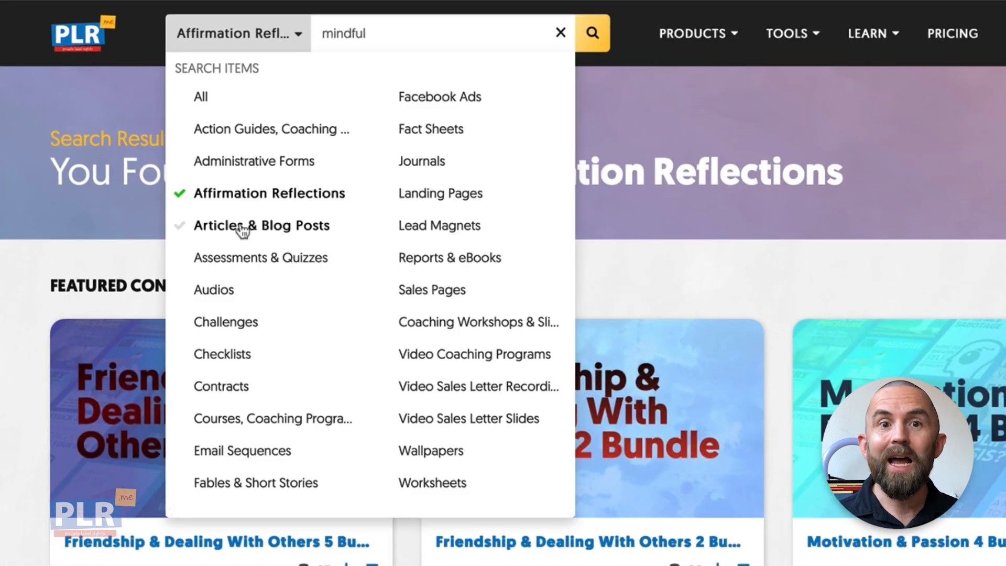
{"action": "left_click", "coordinate": [239, 298]}
{"action": "left_click", "coordinate": [606, 30]}
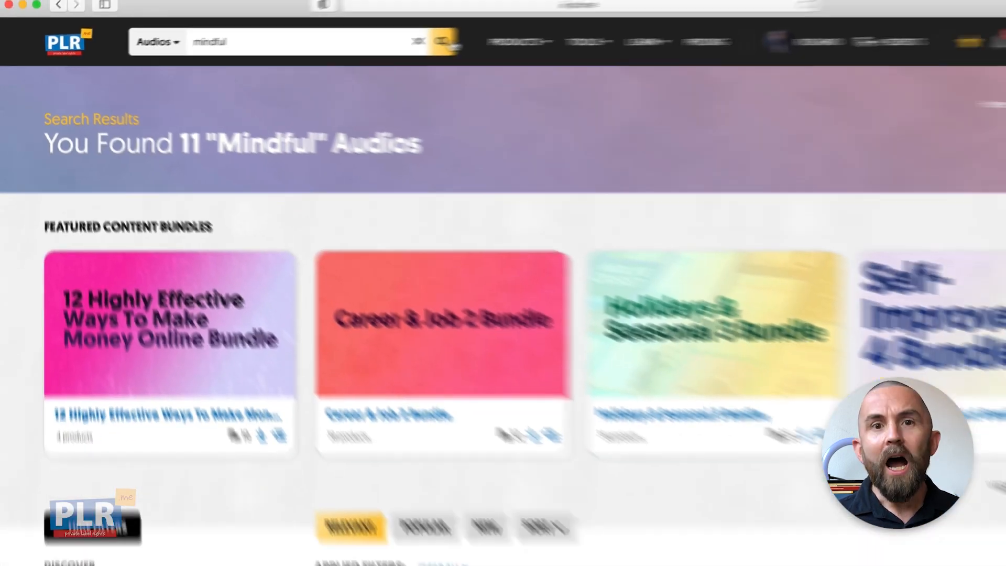
{"action": "scroll", "coordinate": [564, 262], "scroll_direction": "down", "scroll_amount": 12}
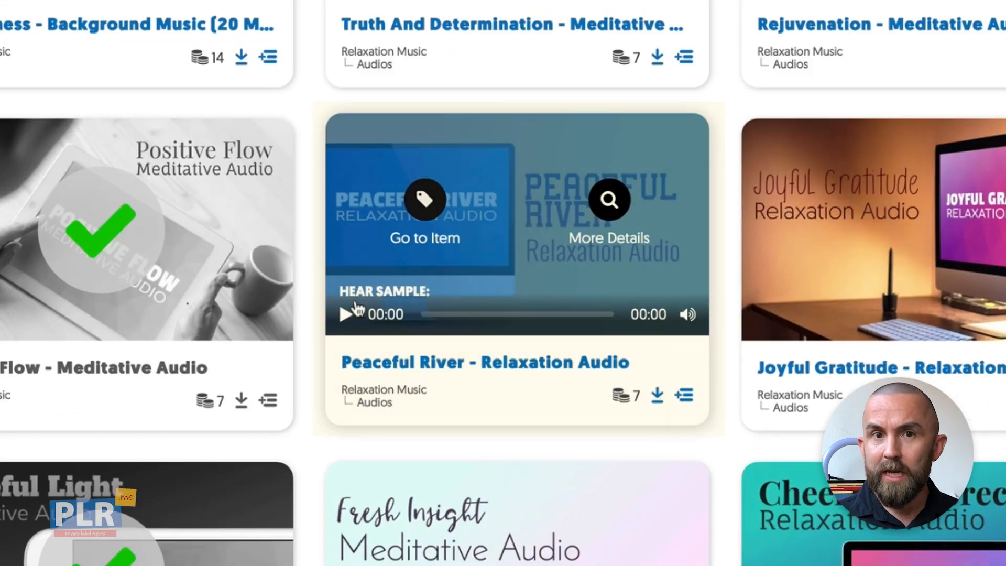
Step: Listen to the sample of "Peaceful River - Relaxation Audio" and download that item
{"action": "left_click", "coordinate": [523, 374]}
{"action": "left_click", "coordinate": [348, 315]}
{"action": "left_click", "coordinate": [654, 398]}
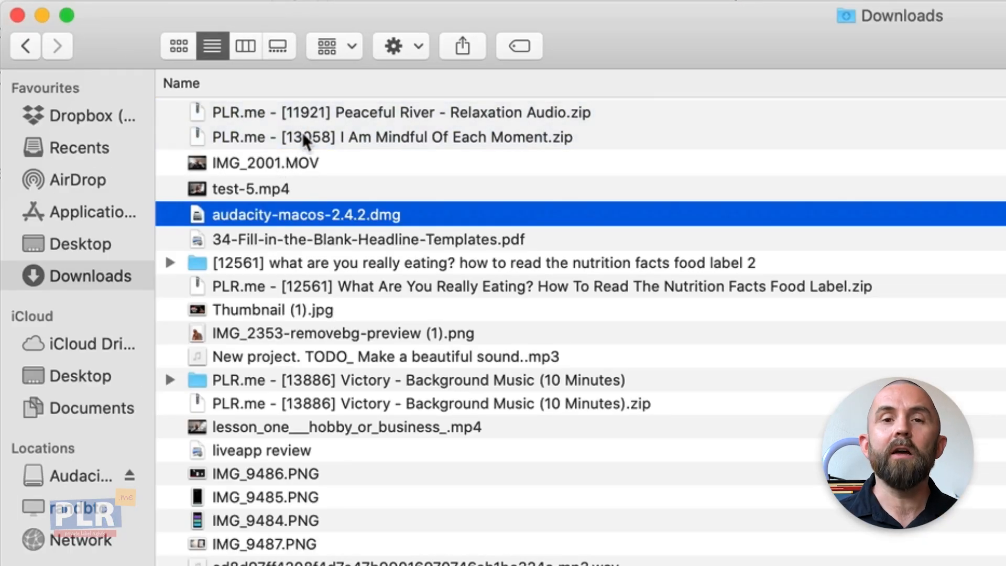
Step: Unzip the two downloaded PLR.me archives and open the text version of "I am mindful of each moment" from its TXT folder
{"action": "double_click", "coordinate": [303, 134]}
{"action": "double_click", "coordinate": [263, 134]}
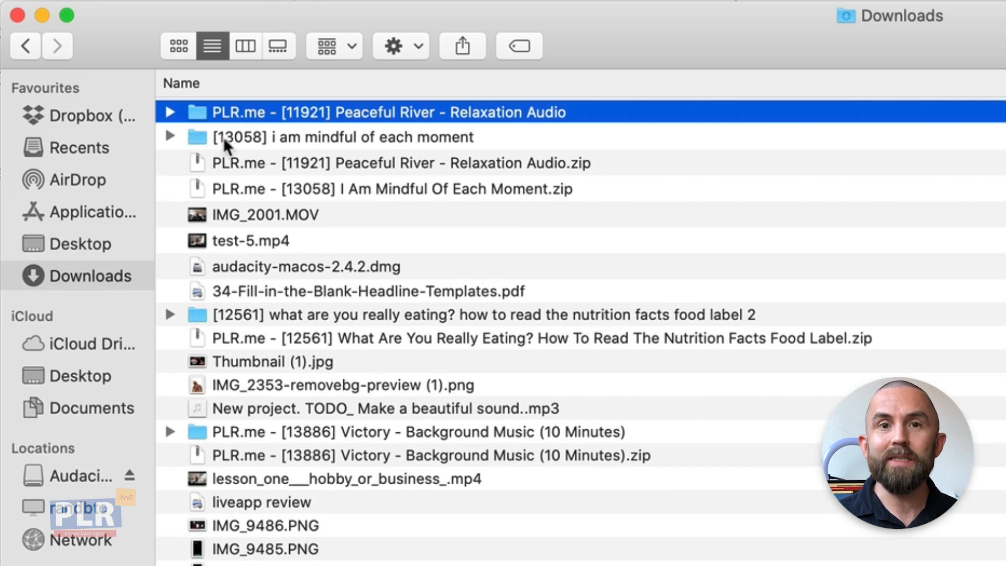
{"action": "double_click", "coordinate": [223, 137]}
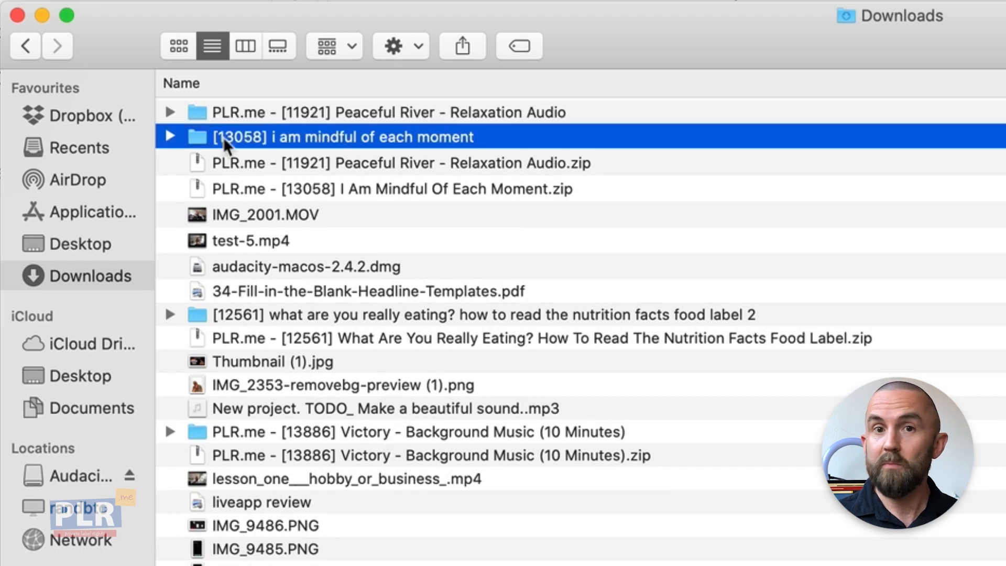
{"action": "left_click", "coordinate": [171, 158]}
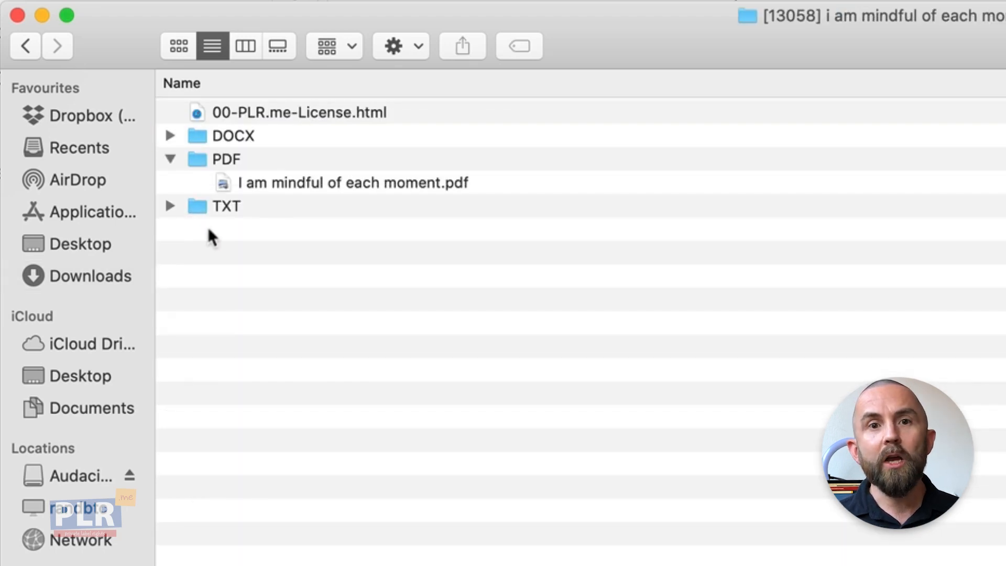
{"action": "left_click", "coordinate": [170, 205]}
{"action": "double_click", "coordinate": [220, 229]}
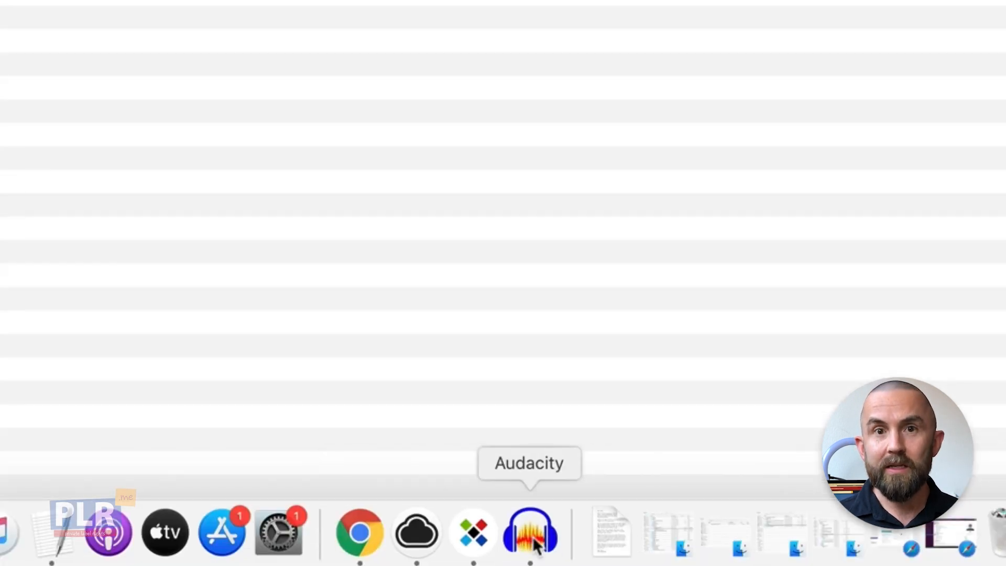
Step: Switch to Audacity, record a voice reading of the affirmation text and its self-reflection questions, and stop the recording
{"action": "left_click", "coordinate": [531, 533]}
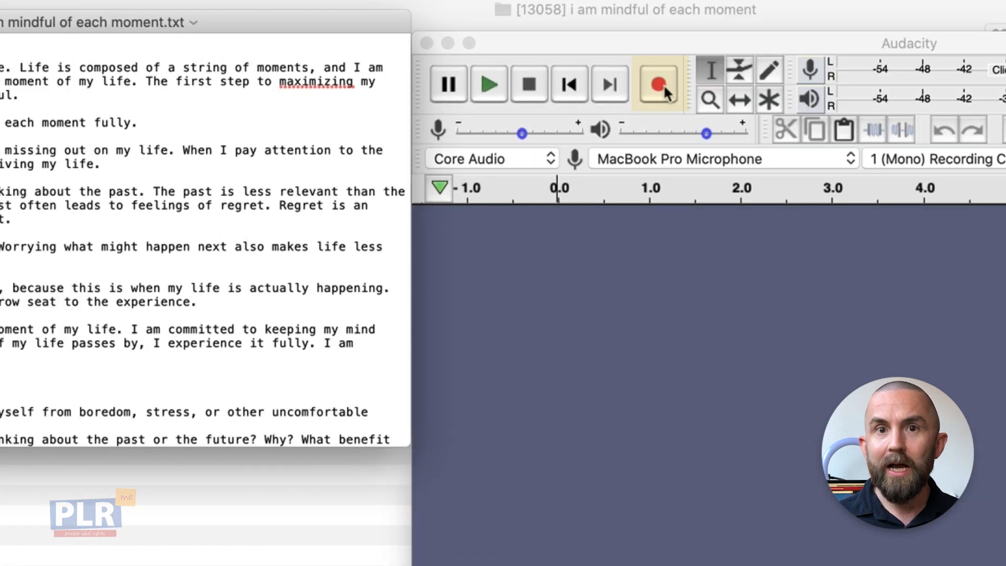
{"action": "left_click", "coordinate": [593, 68]}
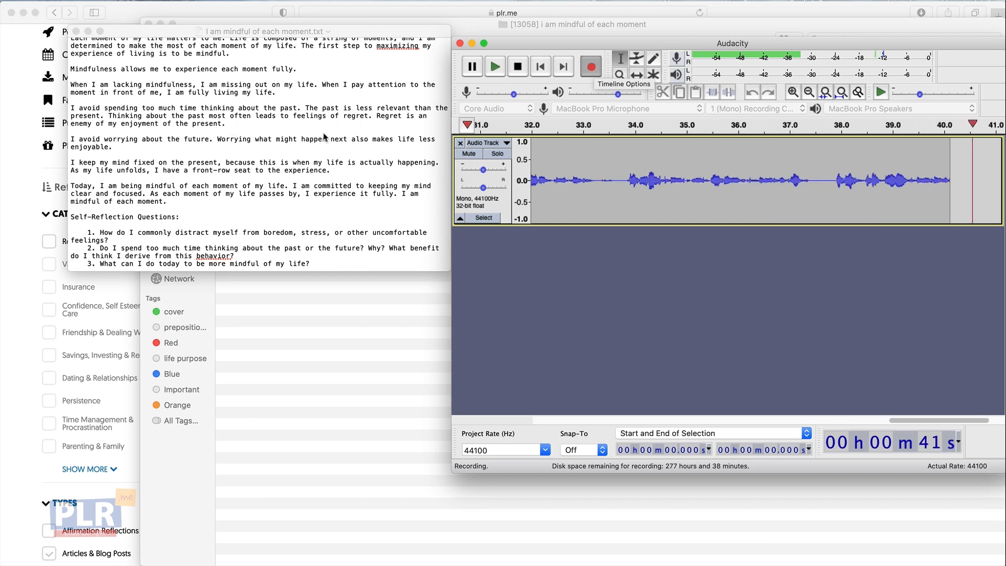
{"action": "scroll", "coordinate": [270, 189], "scroll_direction": "down", "scroll_amount": 1}
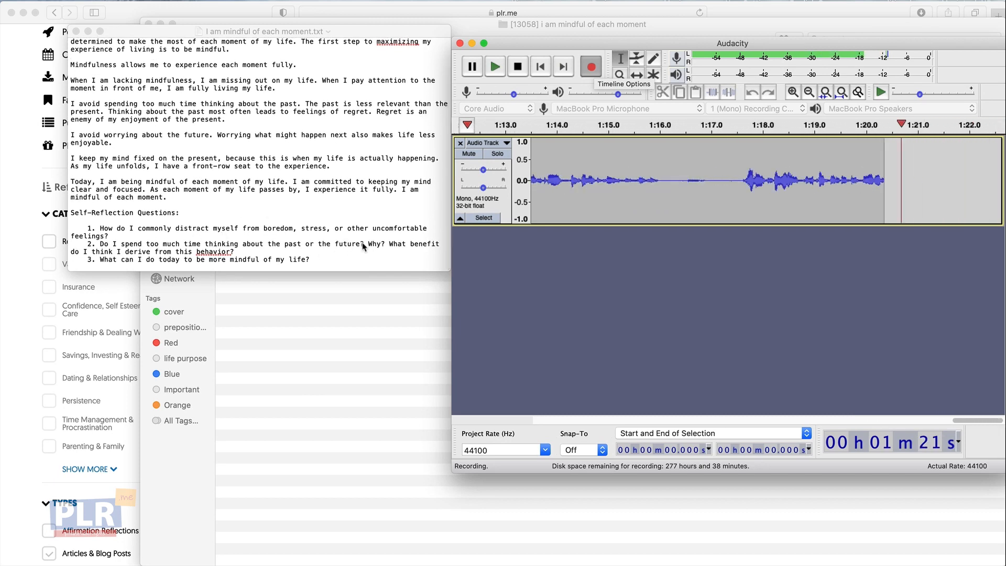
{"action": "left_click", "coordinate": [518, 66]}
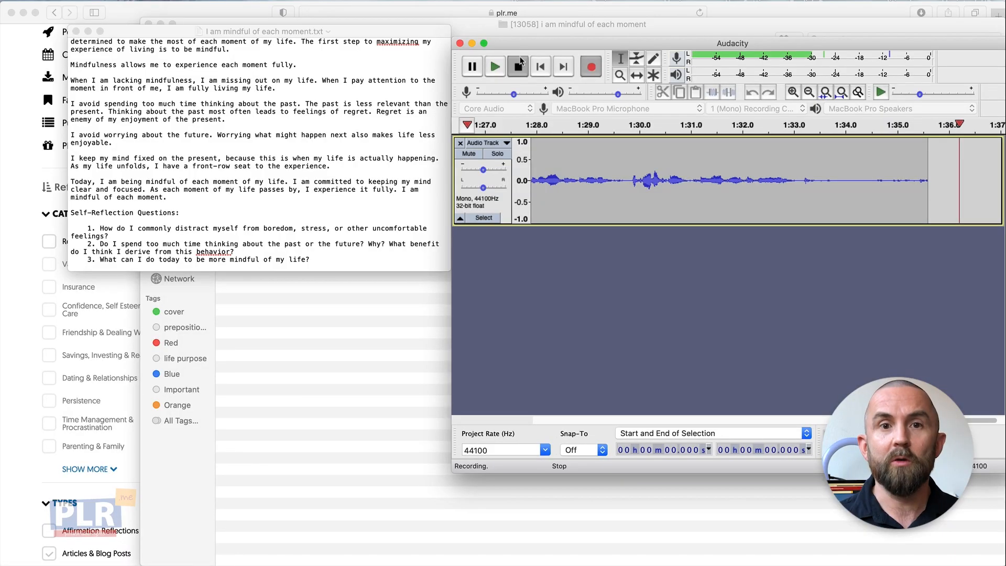
Step: Move the Audacity window aside and import the Peaceful River audio file as a second track beneath the voice recording
{"action": "left_click_drag", "start_coordinate": [522, 46], "coordinate": [288, 30]}
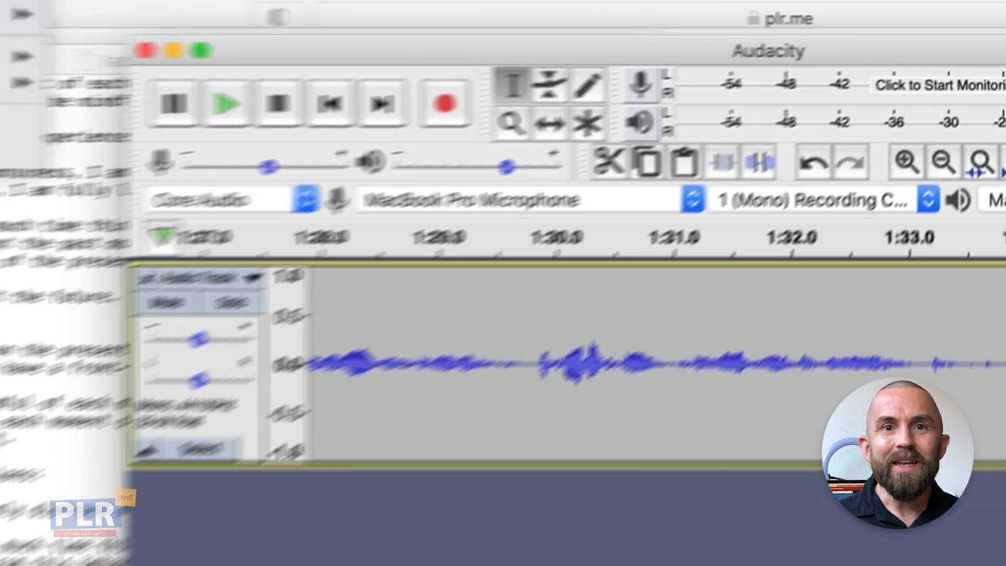
{"action": "mouse_move", "coordinate": [153, 71]}
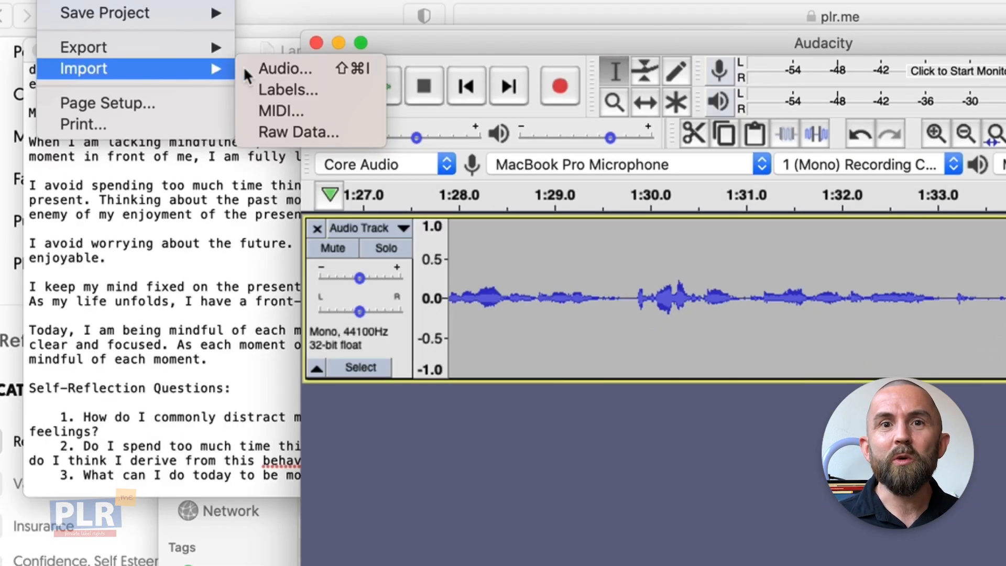
{"action": "left_click", "coordinate": [278, 69]}
{"action": "left_click", "coordinate": [467, 297]}
{"action": "left_click", "coordinate": [692, 204]}
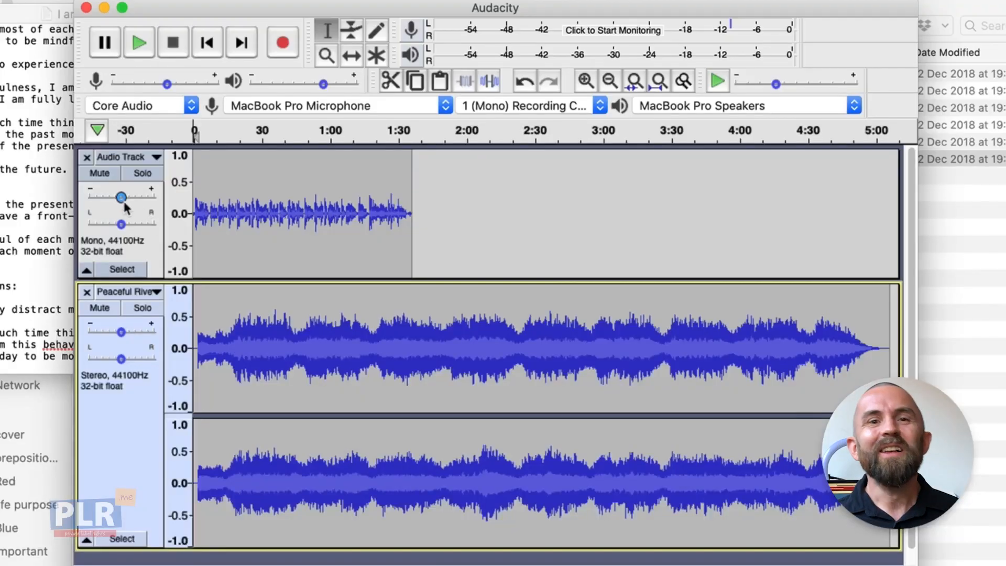
Step: Lower the voice track's gain slightly and reduce the Peaceful River track's gain to below -18 dB
{"action": "left_click_drag", "start_coordinate": [122, 200], "coordinate": [111, 202]}
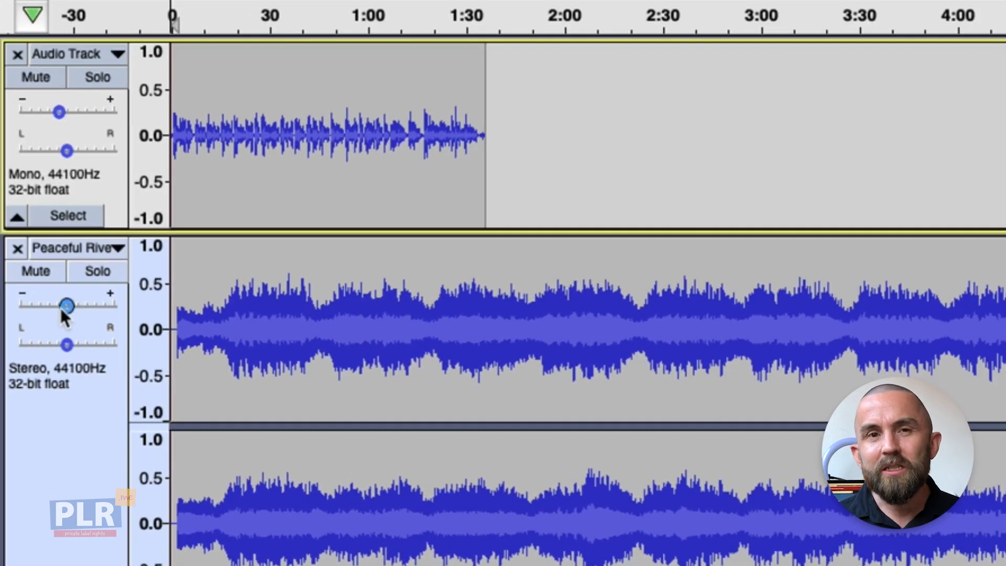
{"action": "left_click_drag", "start_coordinate": [65, 304], "coordinate": [16, 319]}
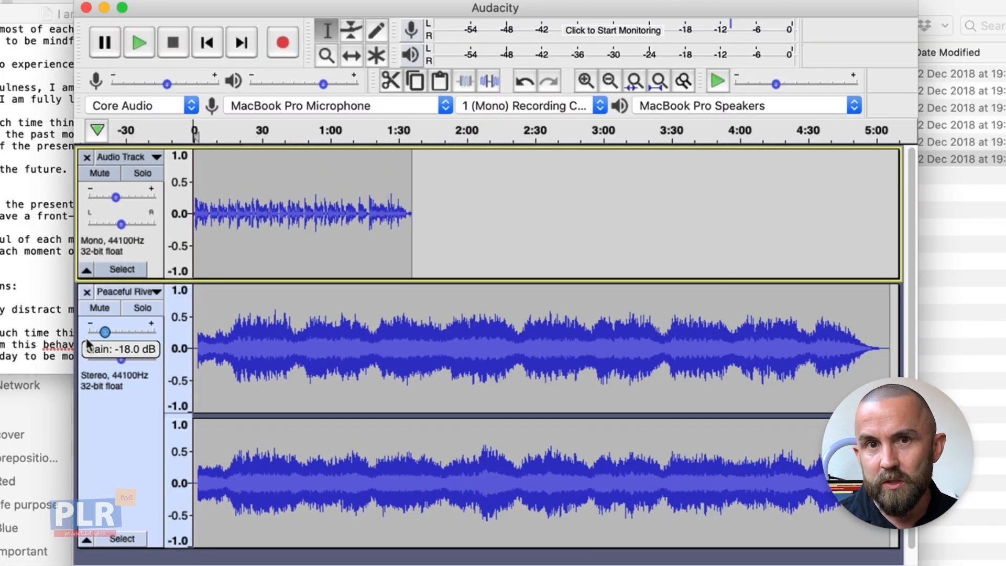
{"action": "left_click_drag", "start_coordinate": [86, 346], "coordinate": [81, 347]}
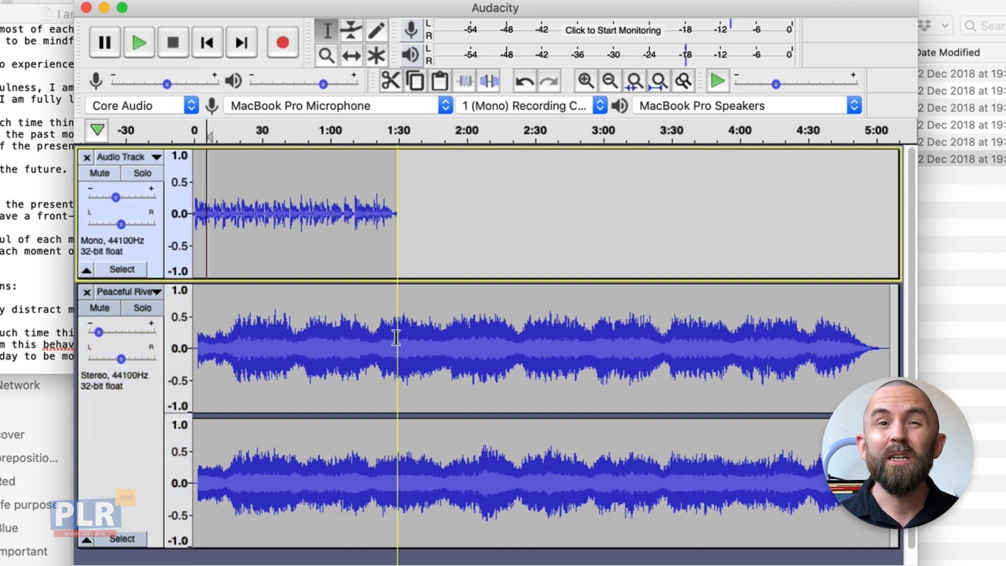
Step: Cut the Peaceful River music that extends past the voice recording, from about 1:30 to about 5:00
{"action": "left_click_drag", "start_coordinate": [400, 304], "coordinate": [880, 365]}
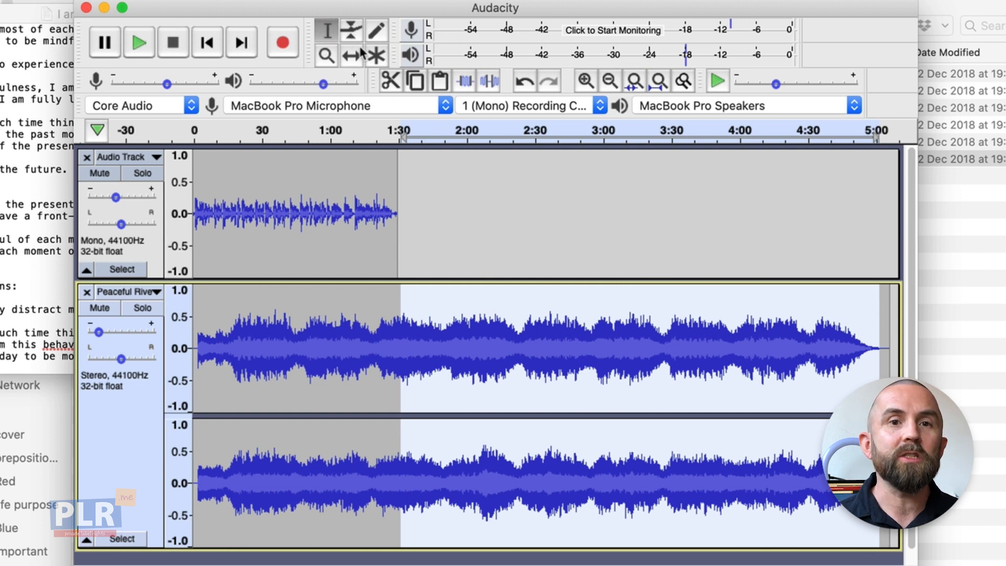
{"action": "left_click", "coordinate": [391, 81]}
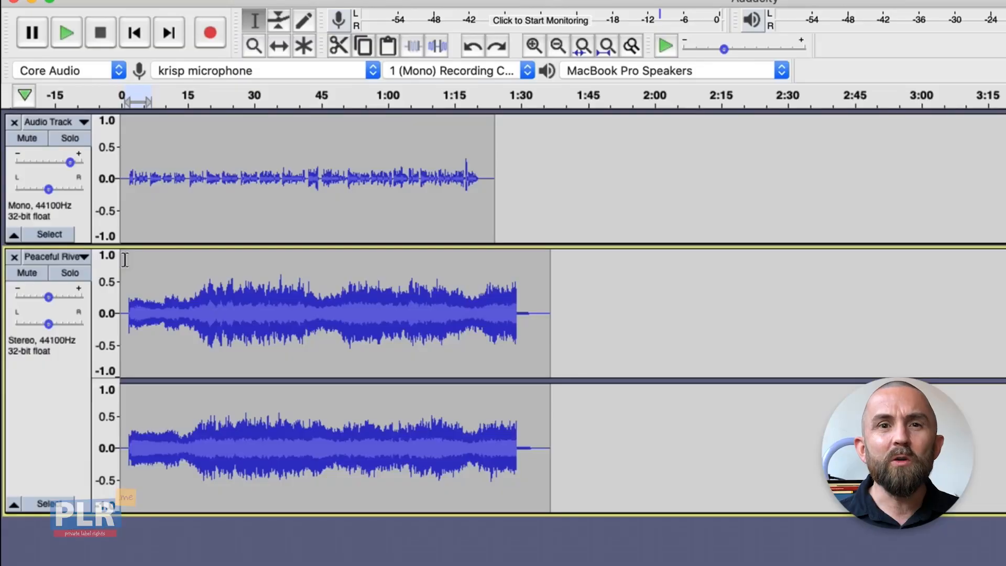
Step: Apply a Fade In to about the first five seconds of the Peaceful River track
{"action": "left_click_drag", "start_coordinate": [124, 254], "coordinate": [134, 267]}
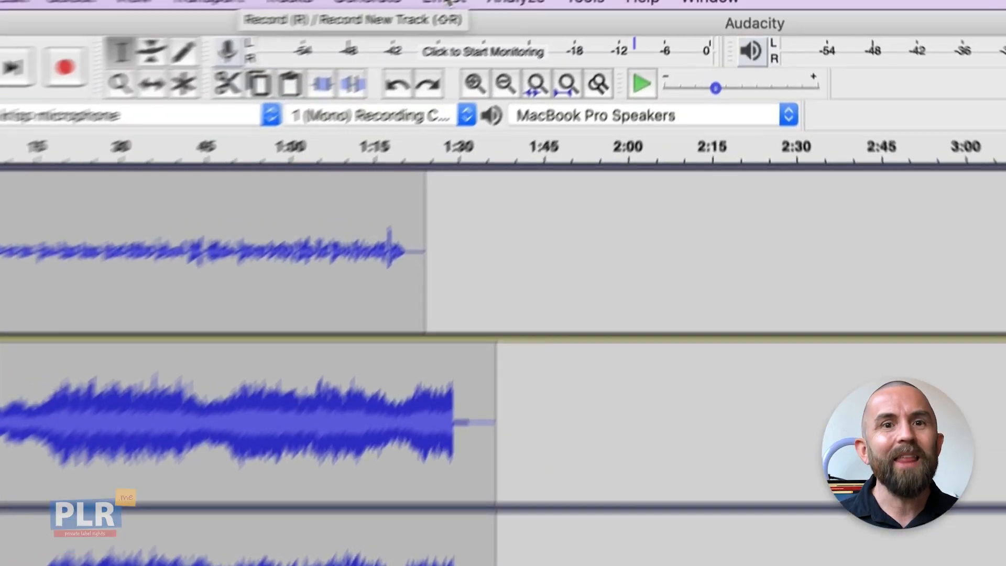
{"action": "left_click", "coordinate": [466, 3]}
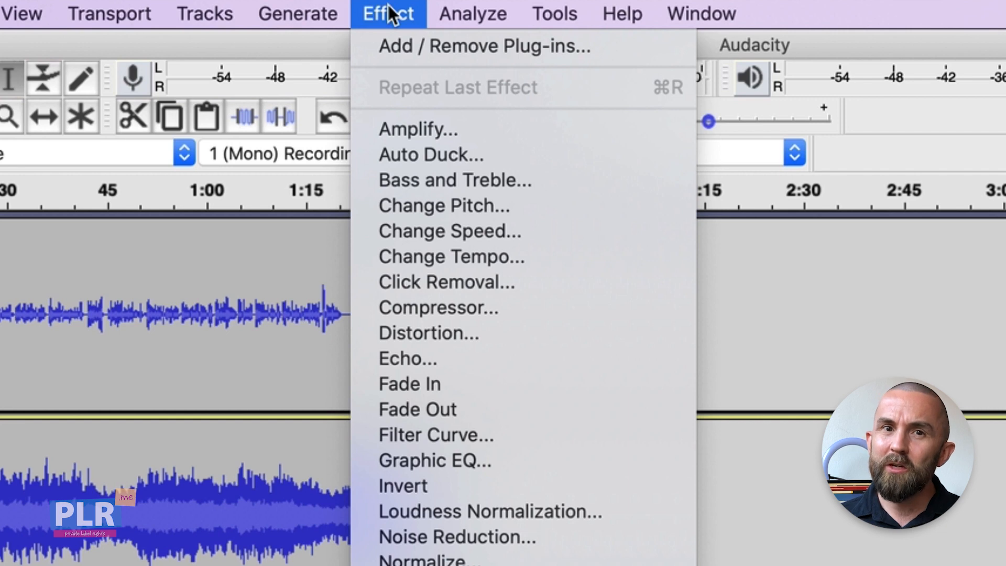
{"action": "left_click", "coordinate": [453, 384]}
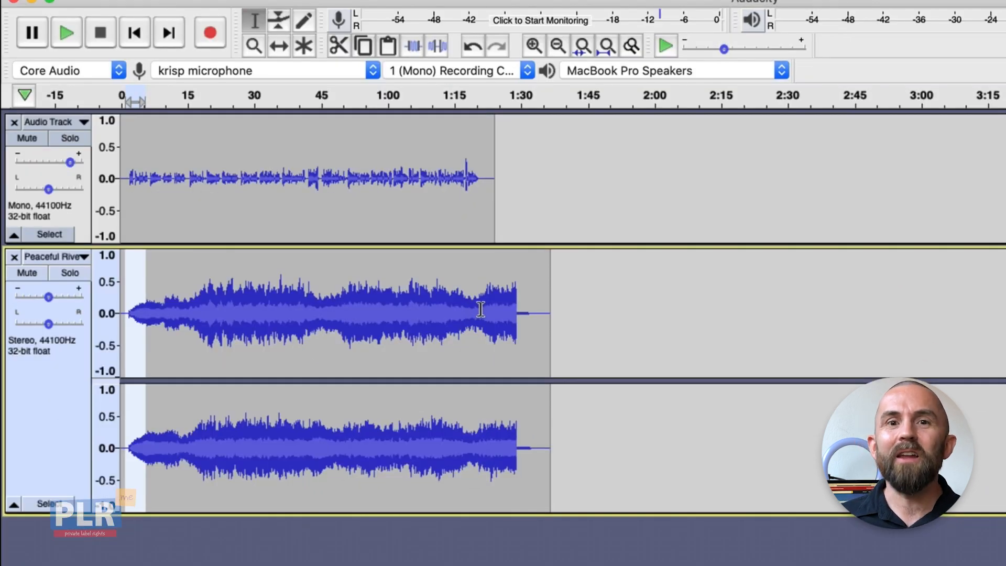
Step: Apply a Fade Out to the end of the Peaceful River track, from about 1:21 to about 1:31
{"action": "left_click_drag", "start_coordinate": [485, 310], "coordinate": [526, 325]}
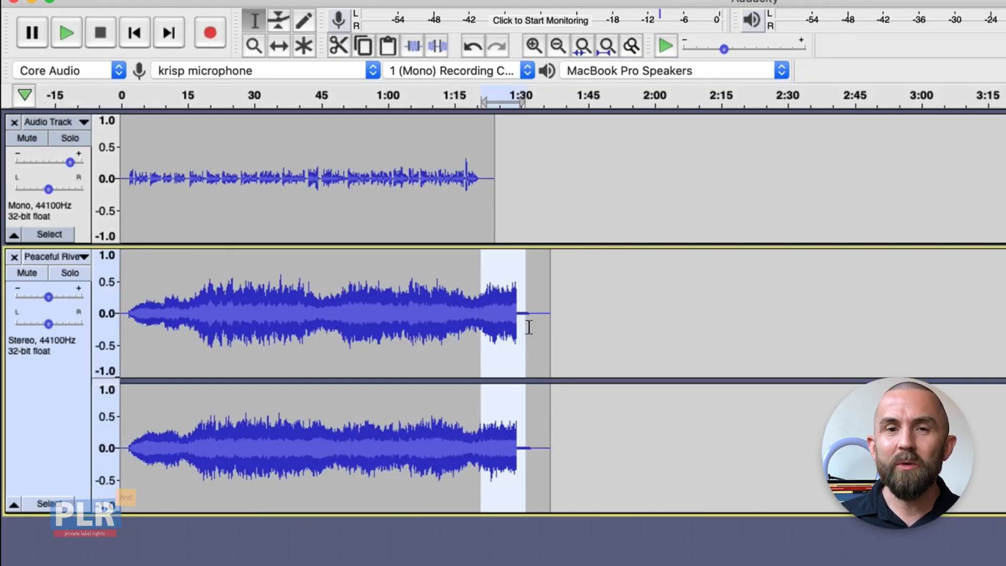
{"action": "left_click", "coordinate": [509, 0]}
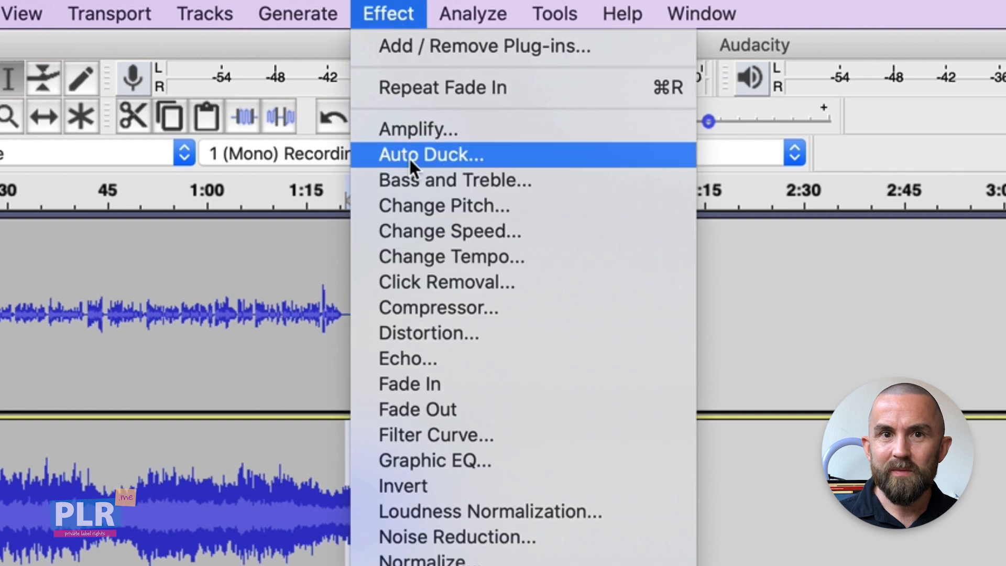
{"action": "left_click", "coordinate": [456, 406]}
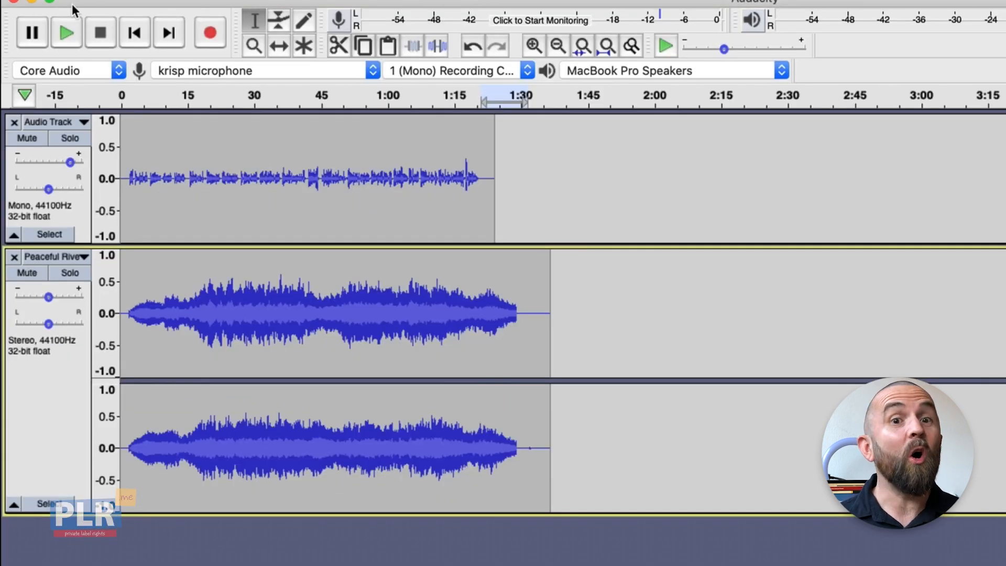
Step: Export the mix as an MP3 named Finished Audio in the Documents folder, accepting the existing format options and metadata tags
{"action": "left_click", "coordinate": [35, 8]}
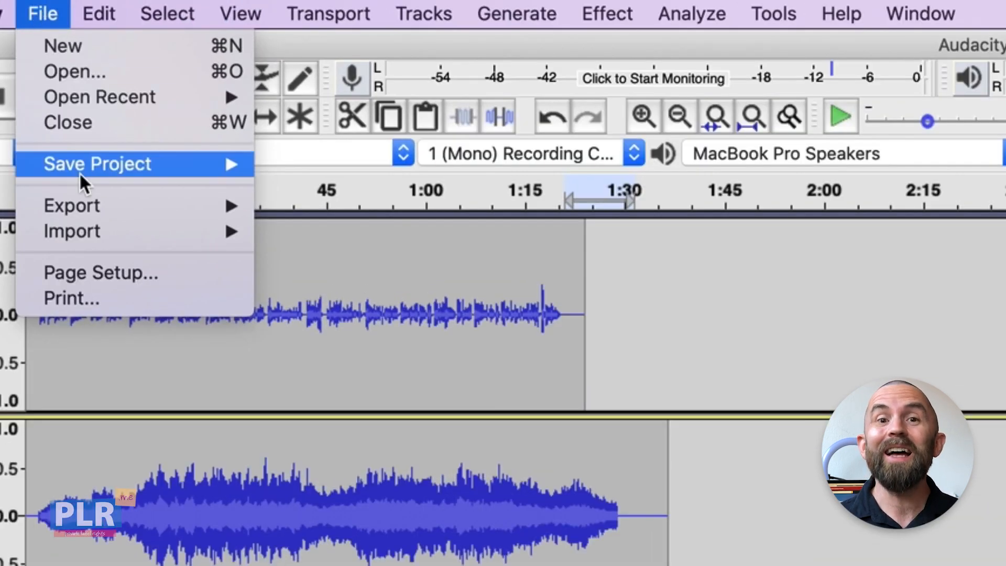
{"action": "mouse_move", "coordinate": [116, 215]}
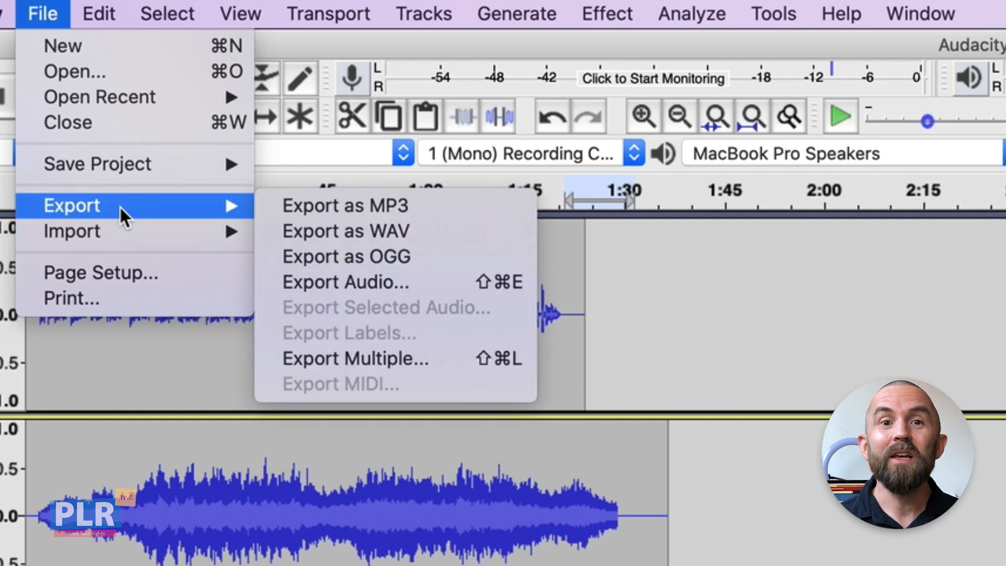
{"action": "left_click", "coordinate": [295, 215]}
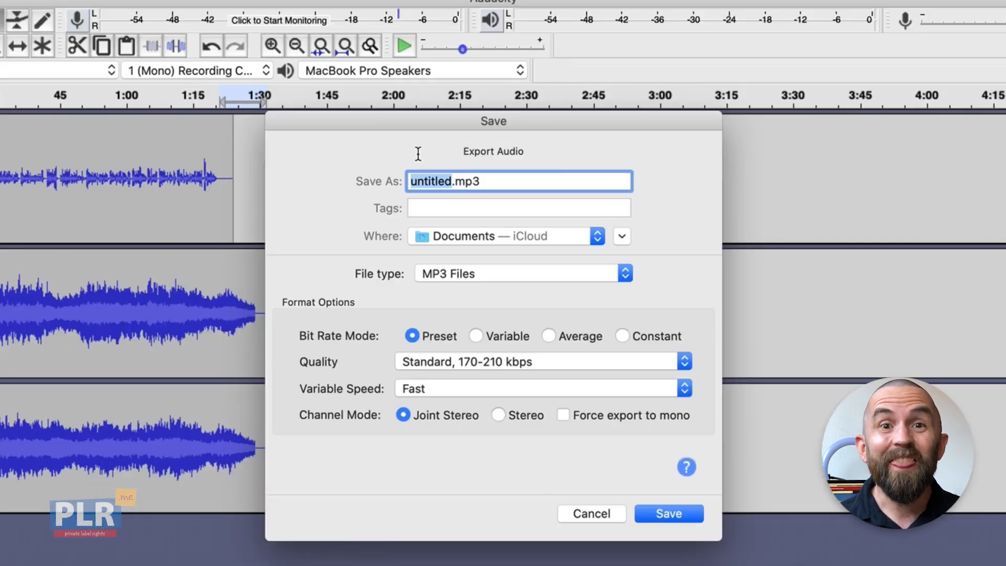
{"action": "type", "text": "Fins"}
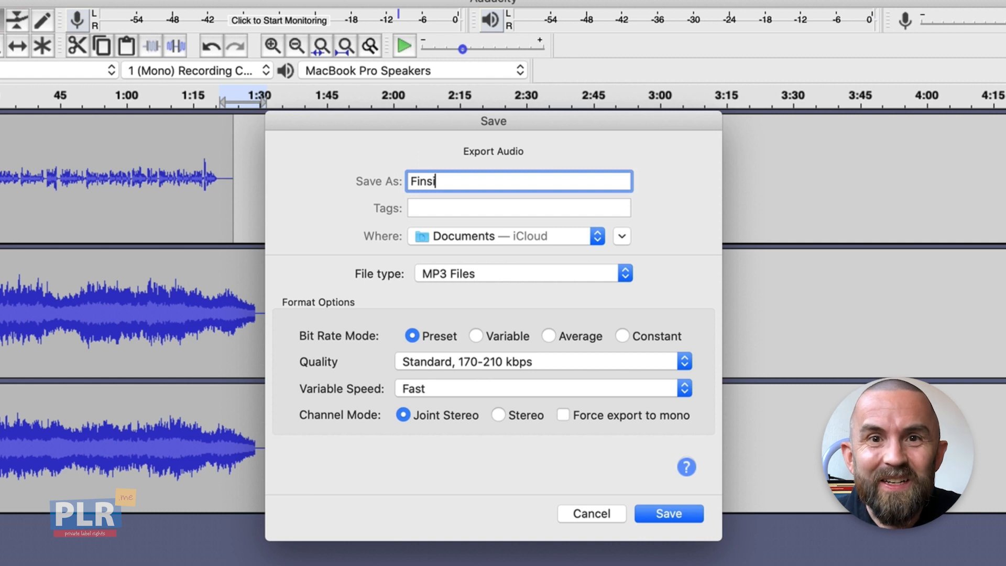
{"action": "key", "text": "BackSpace"}
{"action": "type", "text": "ished A"}
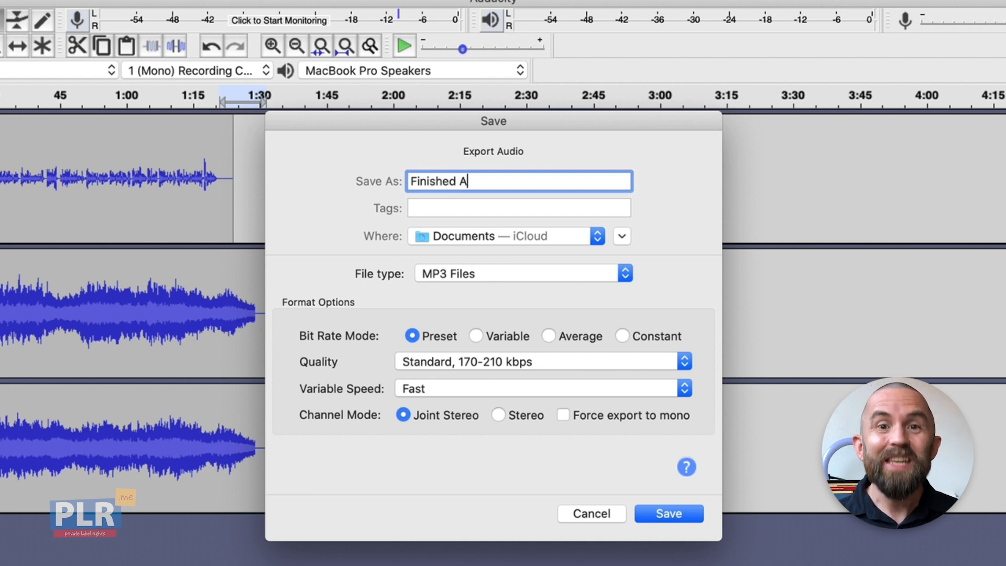
{"action": "type", "text": "udio"}
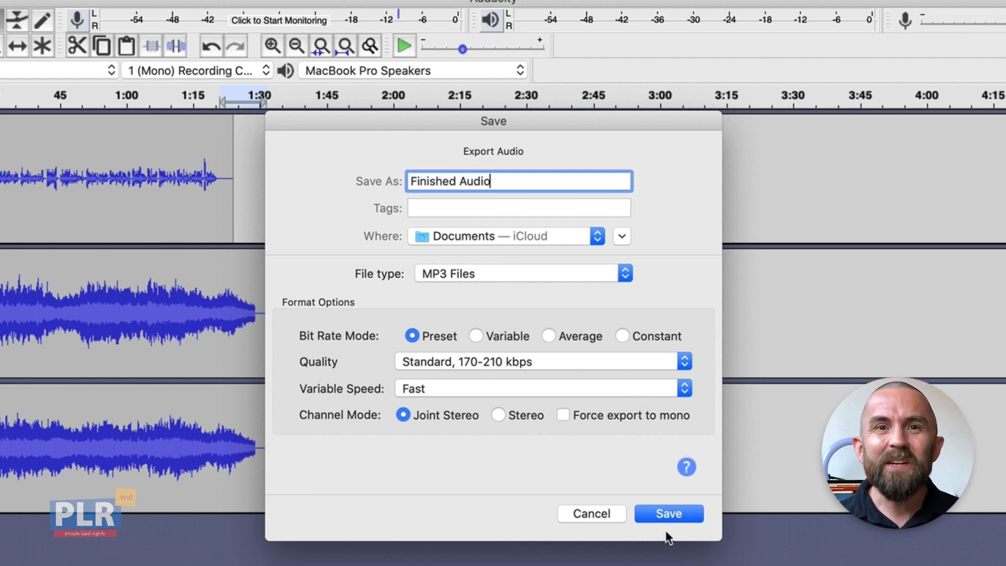
{"action": "left_click", "coordinate": [668, 513]}
{"action": "left_click", "coordinate": [629, 489]}
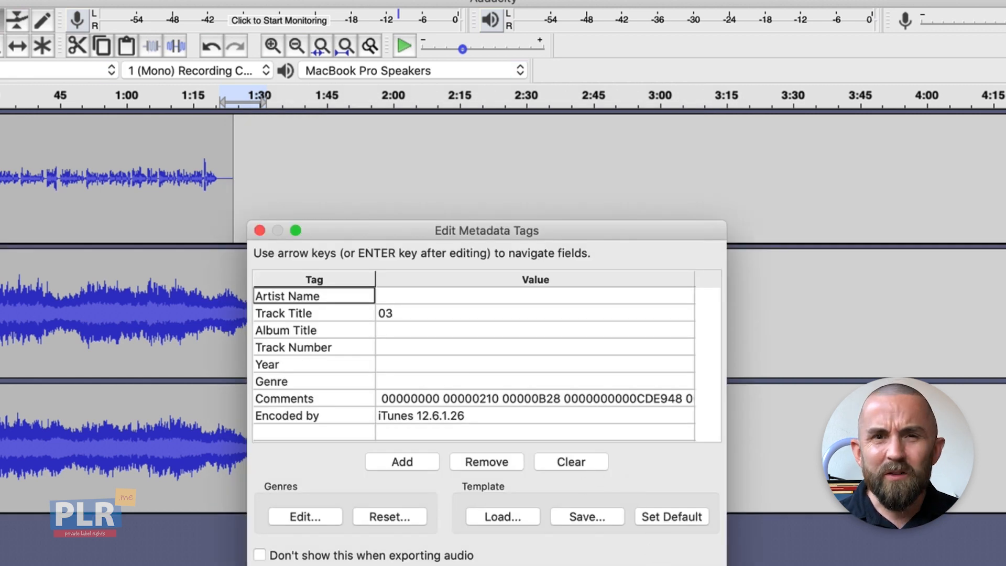
{"action": "left_click", "coordinate": [690, 565]}
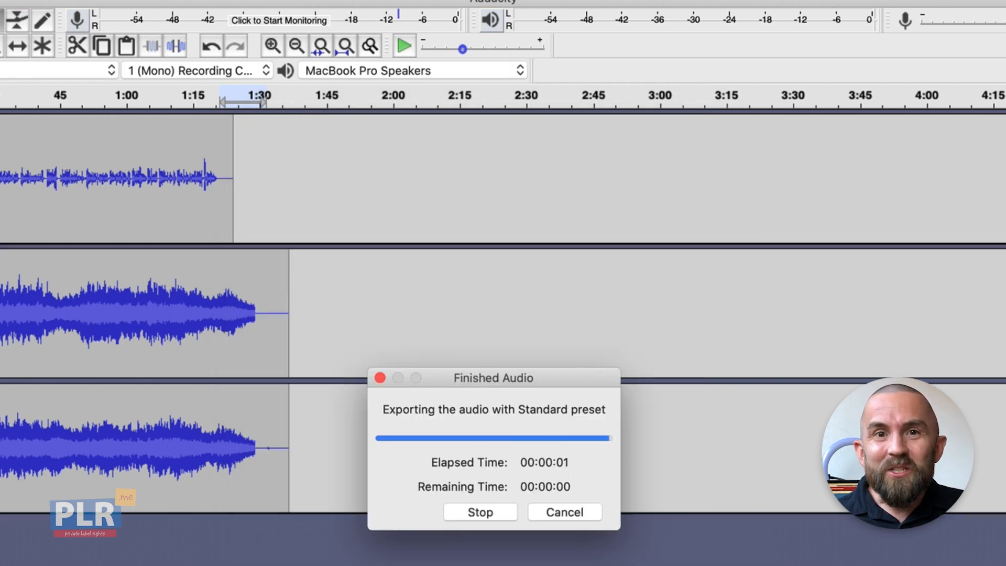